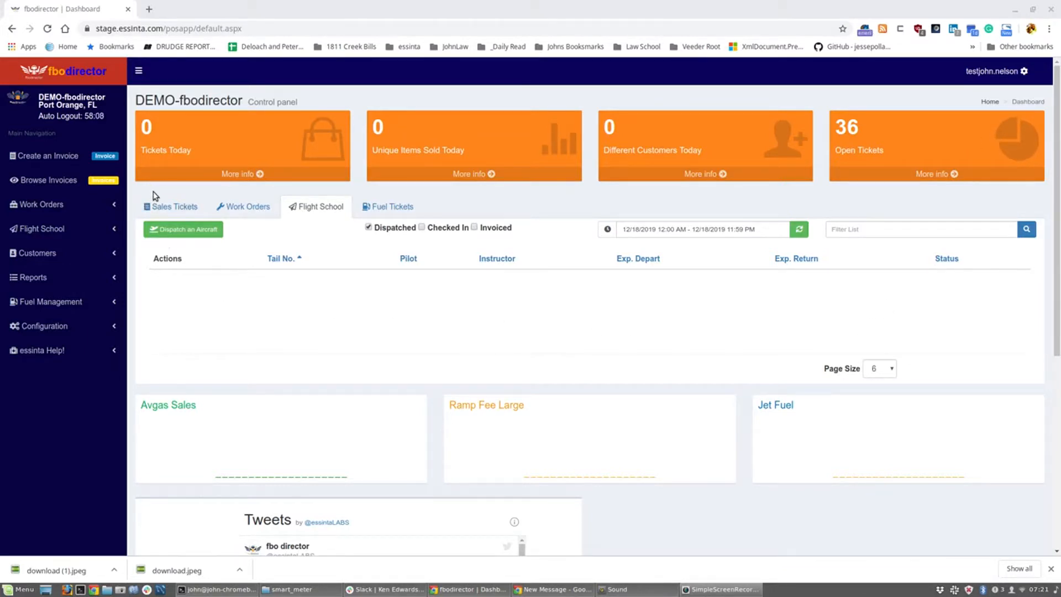
- Show the sales tickets for the last 120 days on the dashboard and refresh the list
{"action": "left_click", "coordinate": [168, 209]}
{"action": "left_click", "coordinate": [498, 227]}
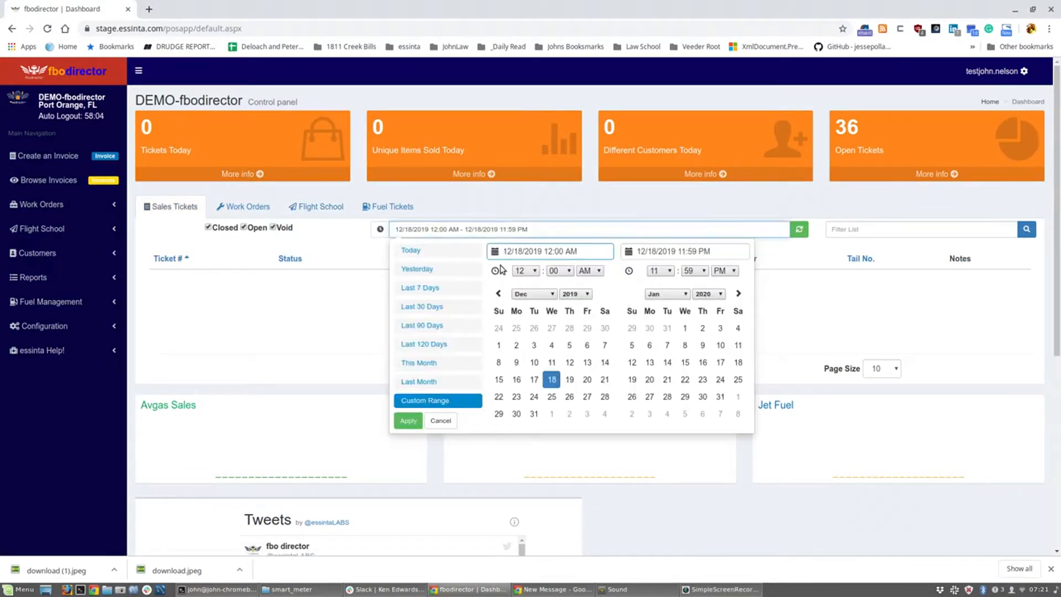
{"action": "left_click", "coordinate": [437, 345]}
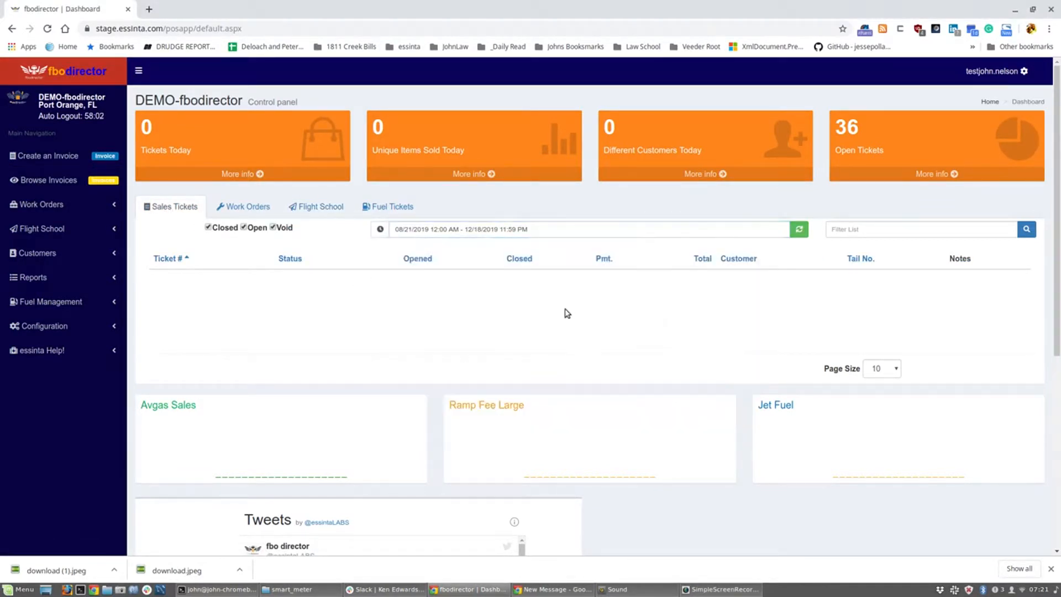
{"action": "left_click", "coordinate": [799, 229]}
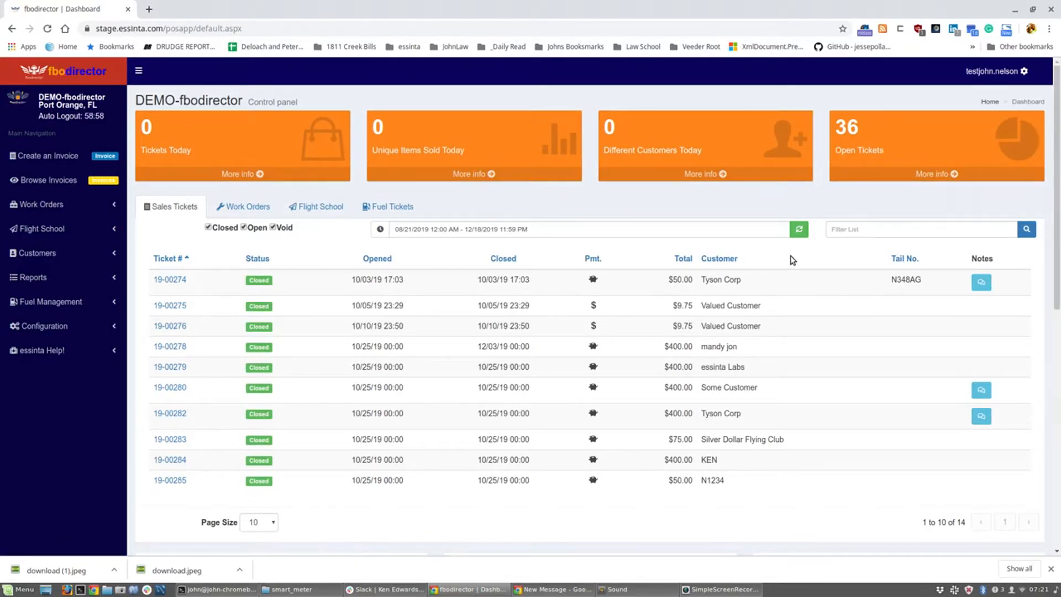
- Start a new aircraft dispatch in Flight School and select aircraft N5660G
{"action": "left_click", "coordinate": [336, 212]}
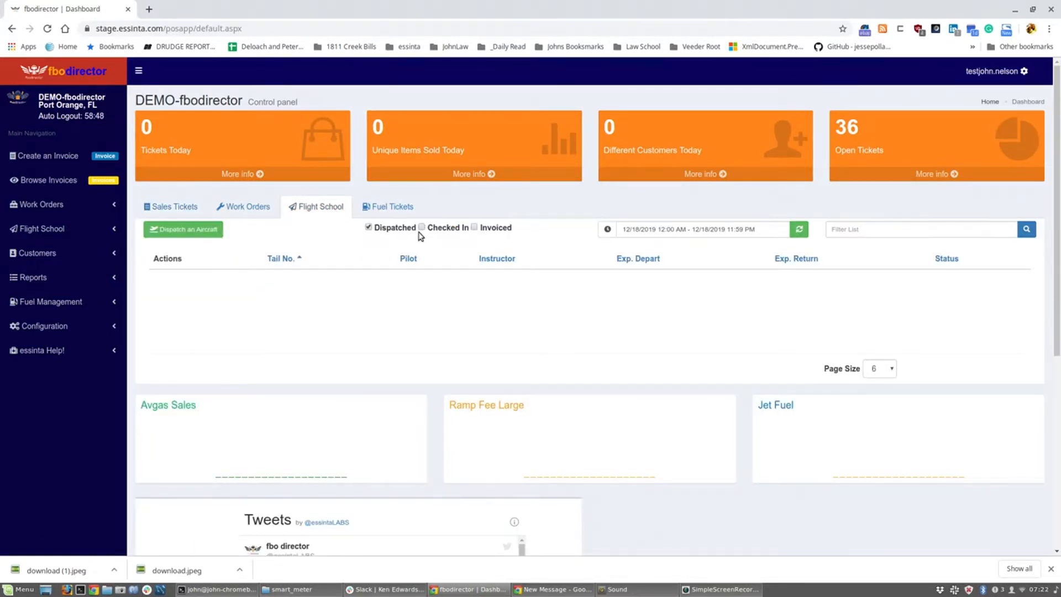
{"action": "left_click", "coordinate": [179, 229]}
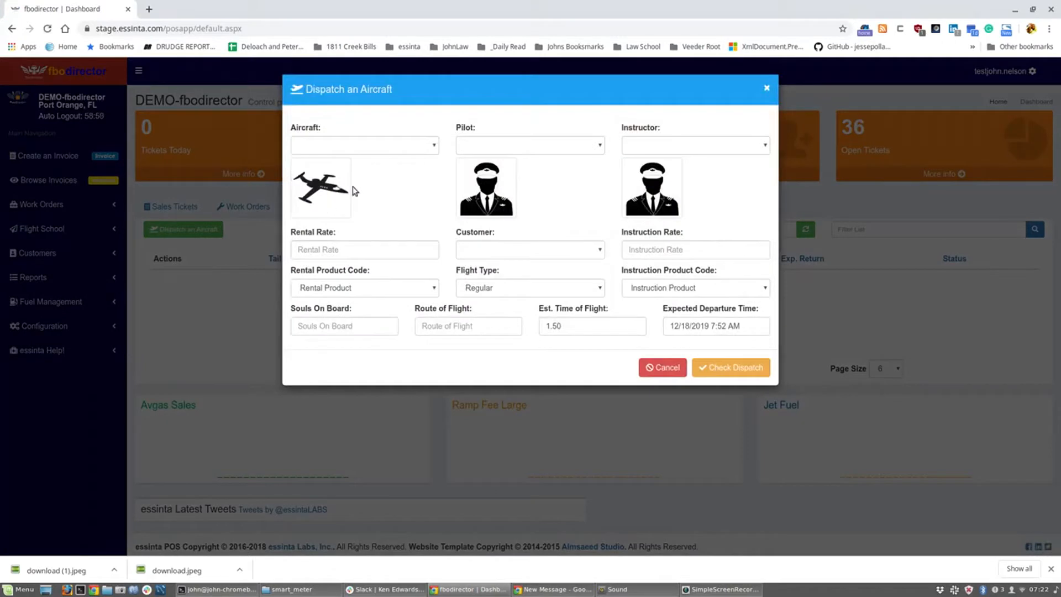
{"action": "left_click", "coordinate": [379, 146]}
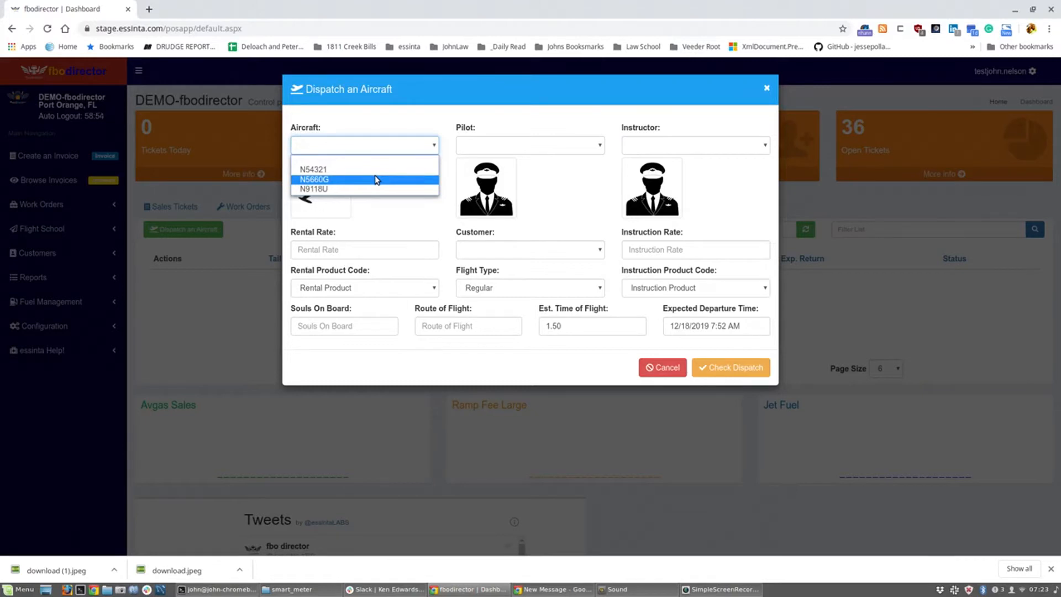
{"action": "left_click", "coordinate": [375, 180]}
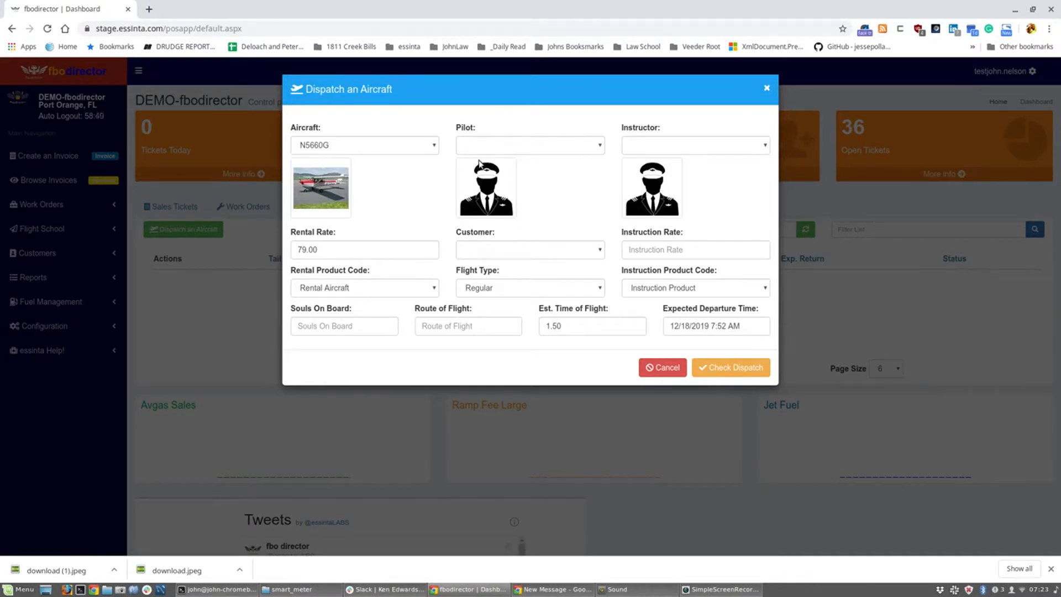
- Assign the third listed pilot to the flight and check the dispatch without an instructor
{"action": "left_click", "coordinate": [508, 146]}
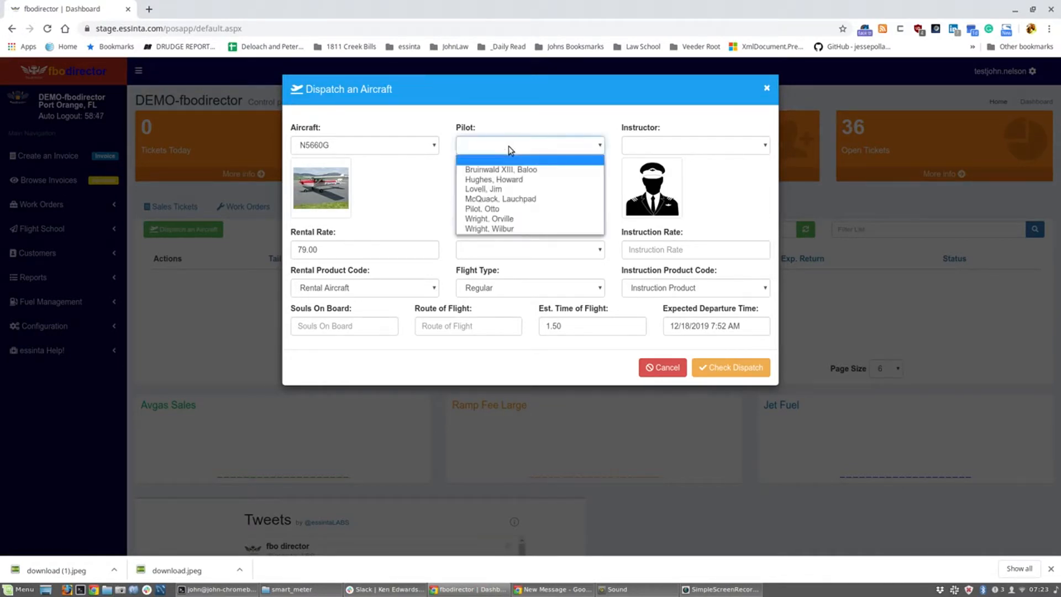
{"action": "left_click", "coordinate": [512, 190]}
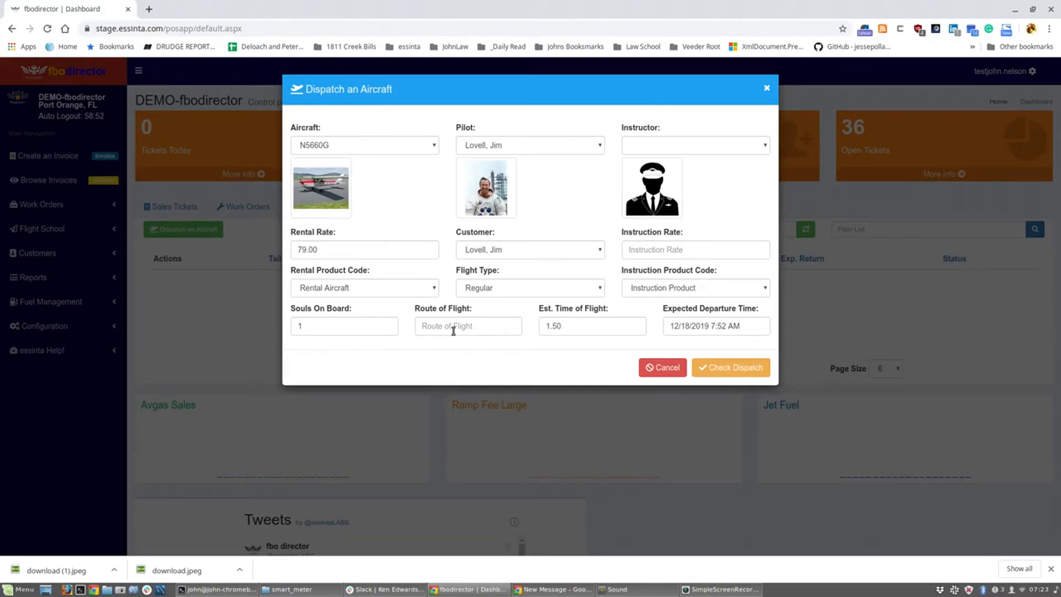
{"action": "left_click", "coordinate": [748, 368]}
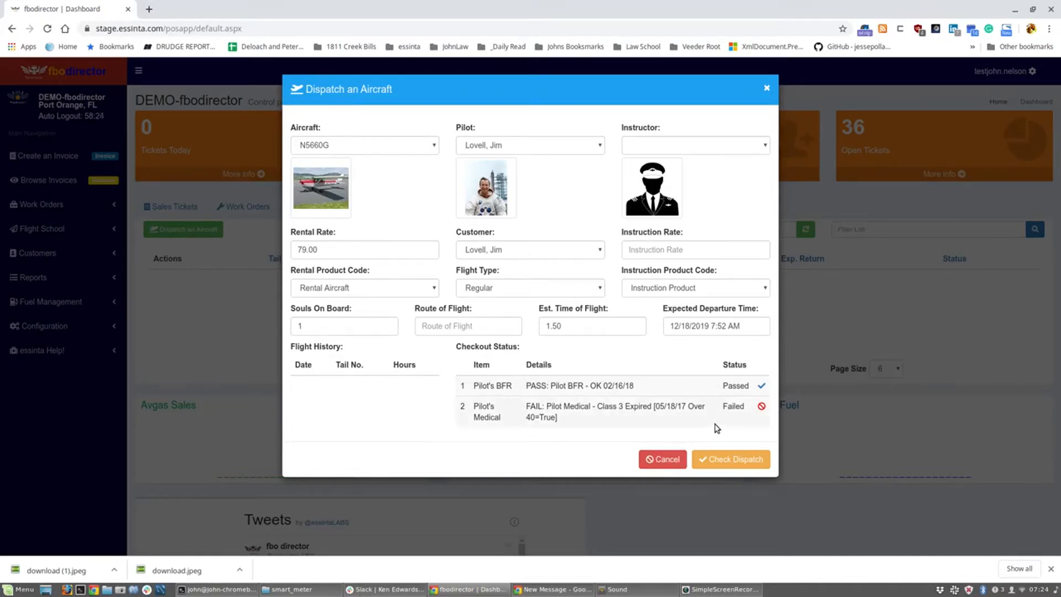
- Assign the second listed instructor and set the route of flight to EVB-PCM-EVB
{"action": "left_click", "coordinate": [747, 146]}
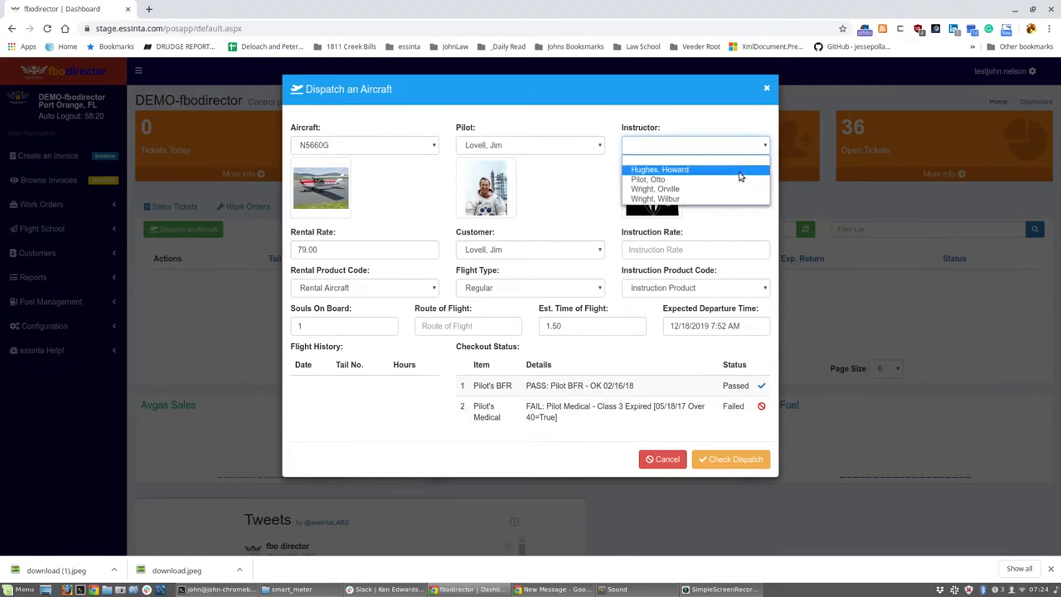
{"action": "left_click", "coordinate": [739, 180]}
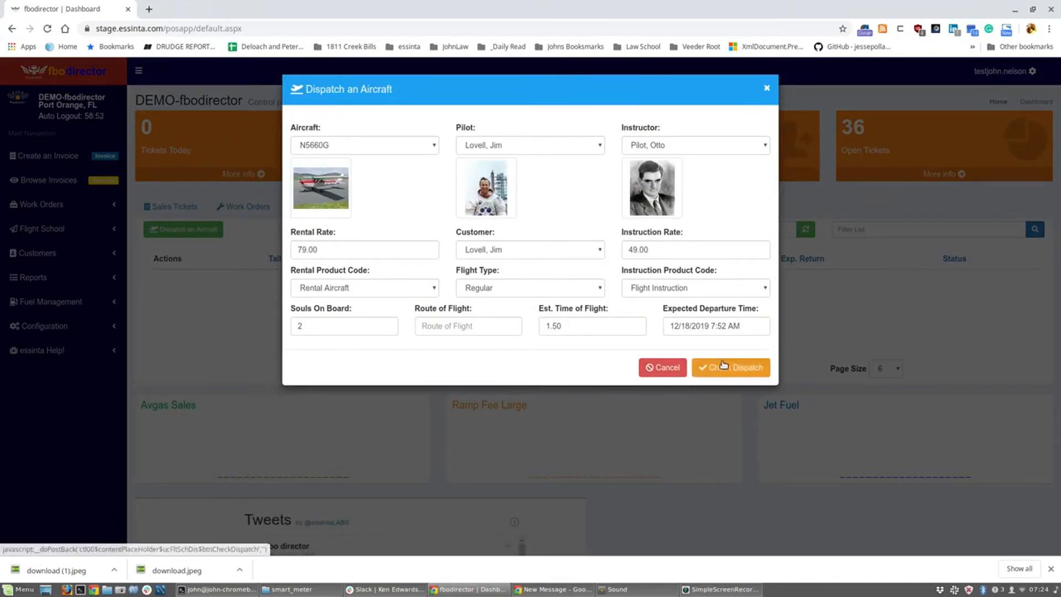
{"action": "left_click", "coordinate": [487, 331]}
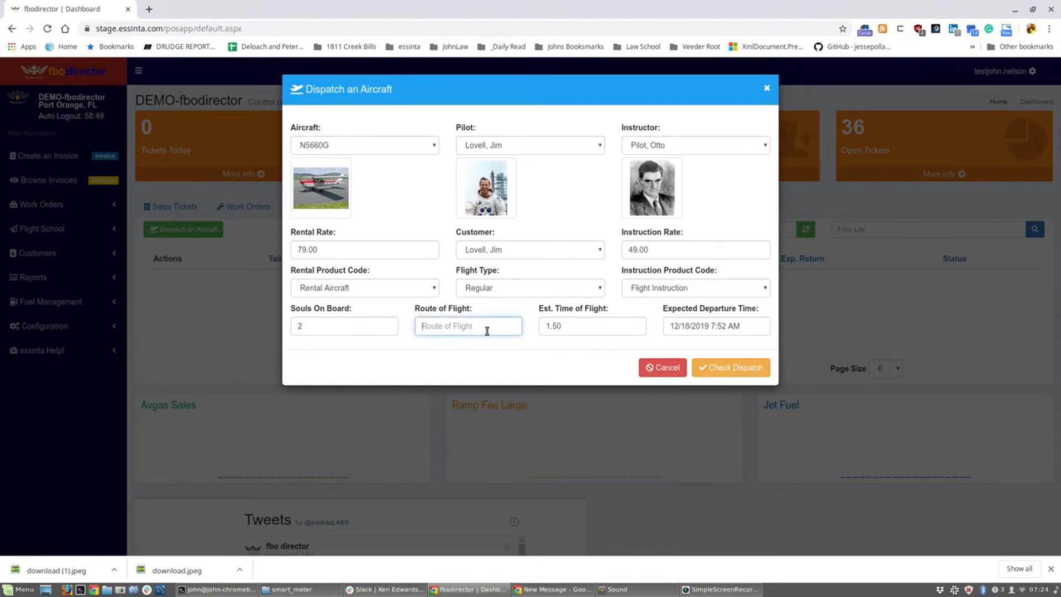
{"action": "type", "text": "EVB-PCM-EVB"}
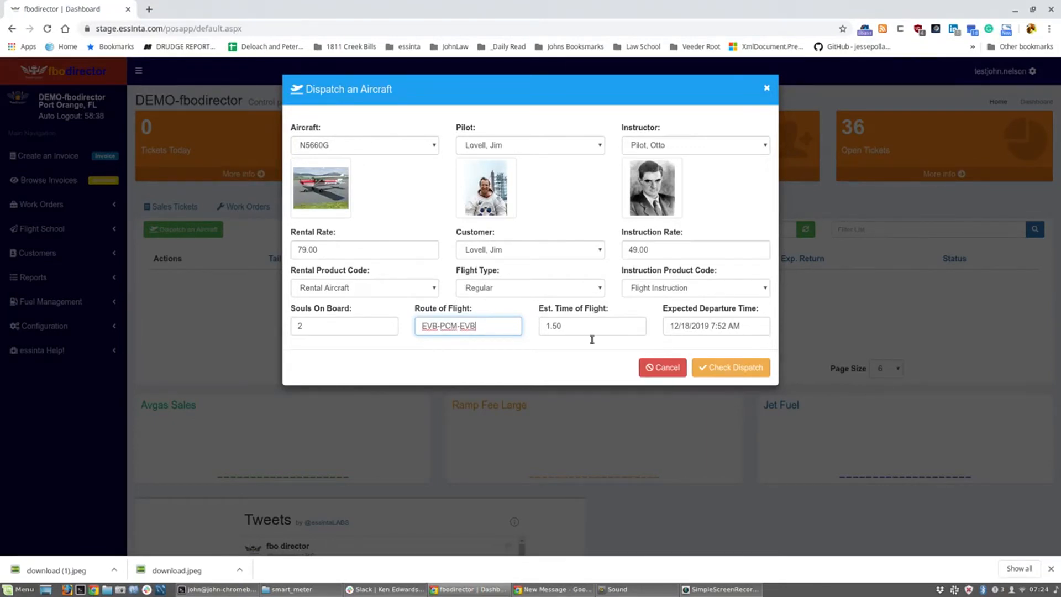
- Check and save the dispatch, choose to print its dispatch sheet, and enlarge the sheet viewer window
{"action": "left_click", "coordinate": [751, 369]}
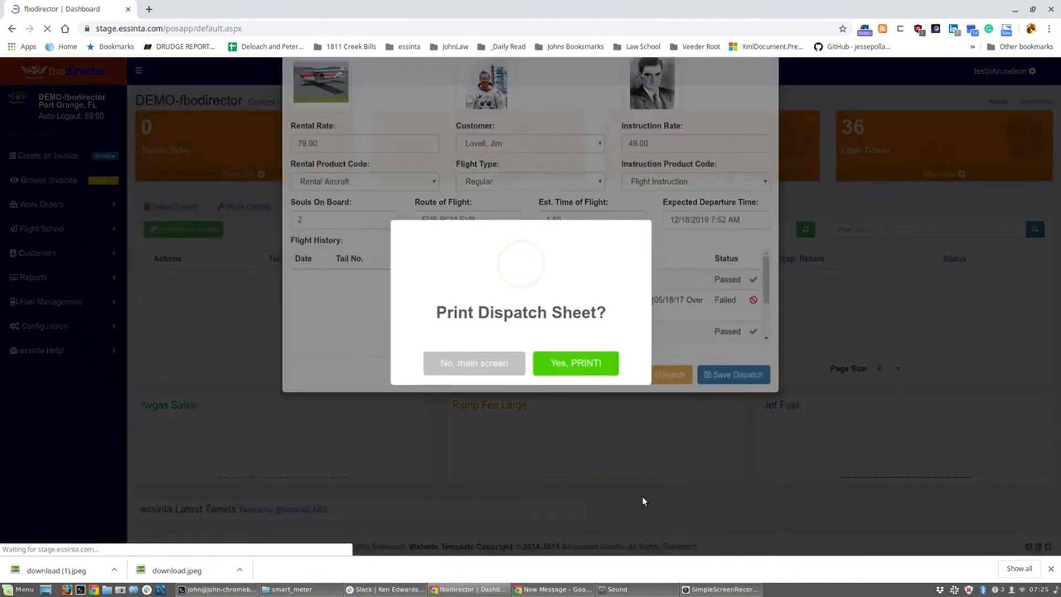
{"action": "left_click", "coordinate": [577, 363]}
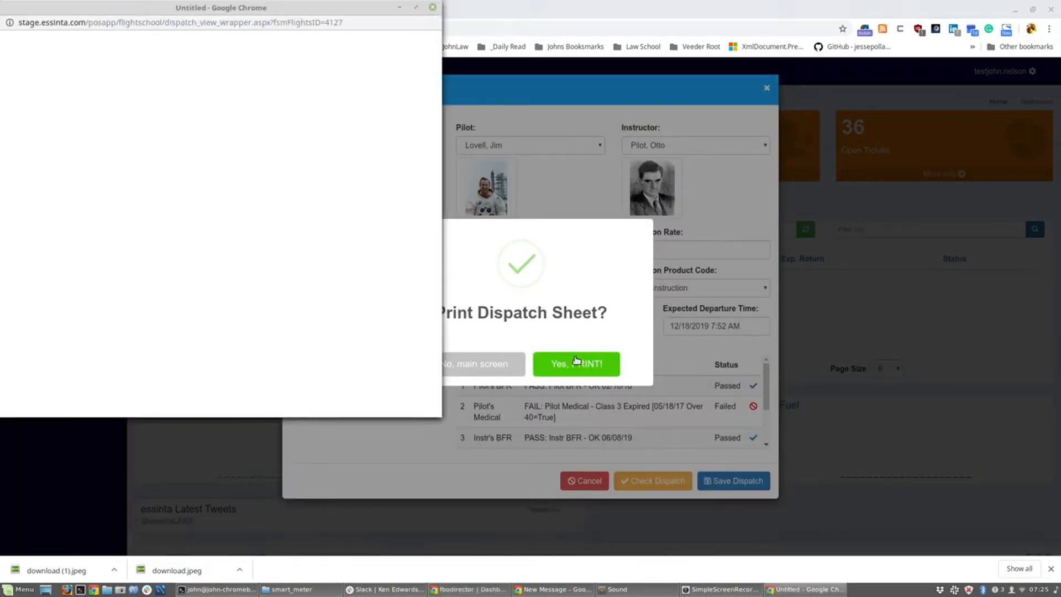
{"action": "left_click_drag", "start_coordinate": [283, 8], "coordinate": [549, 75]}
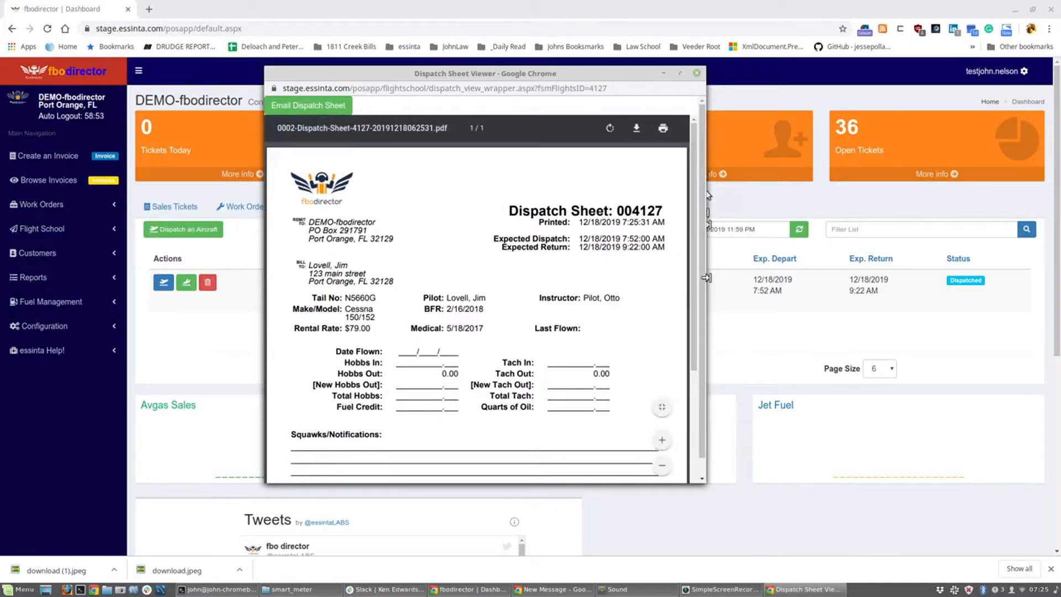
{"action": "left_click_drag", "start_coordinate": [704, 480], "coordinate": [884, 576]}
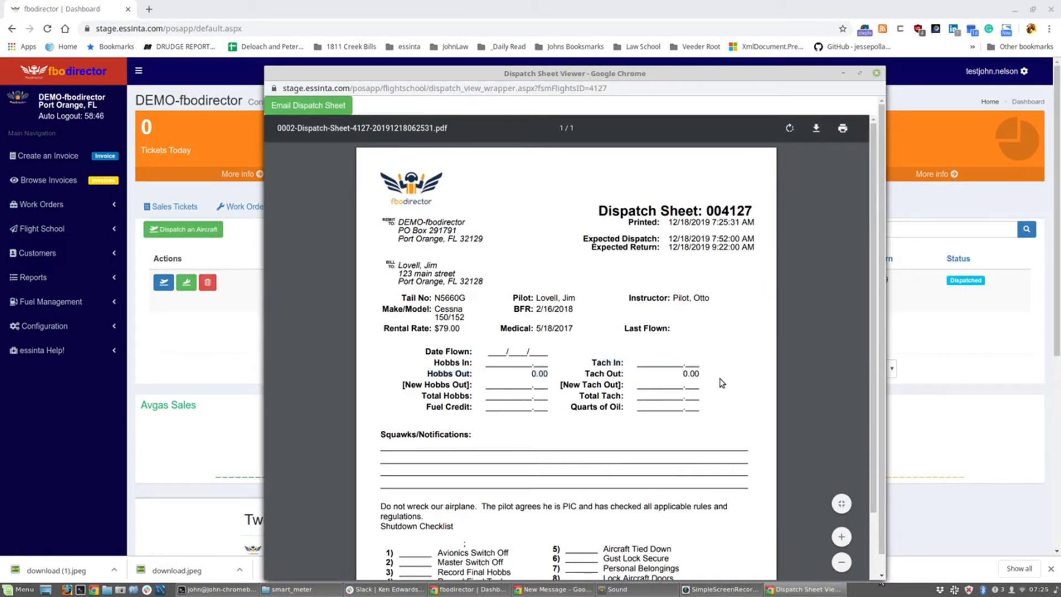
- Review the dispatch sheet's flight details, Hobbs and Tach fields, squawks area and shutdown checklist, and close the viewer
{"action": "scroll", "coordinate": [725, 380], "scroll_direction": "down", "scroll_amount": 1}
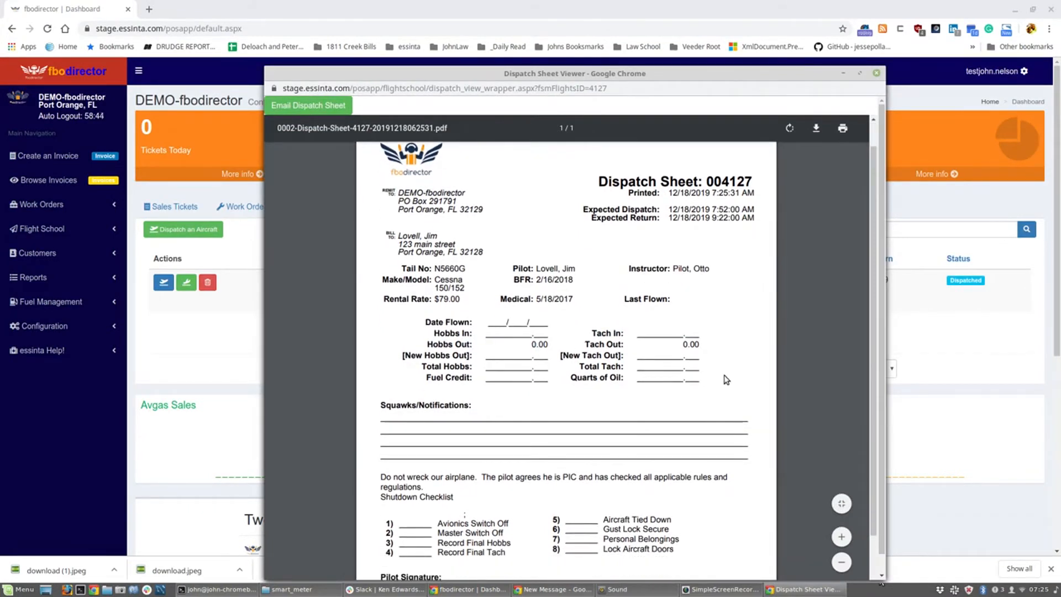
{"action": "scroll", "coordinate": [728, 377], "scroll_direction": "up", "scroll_amount": 1}
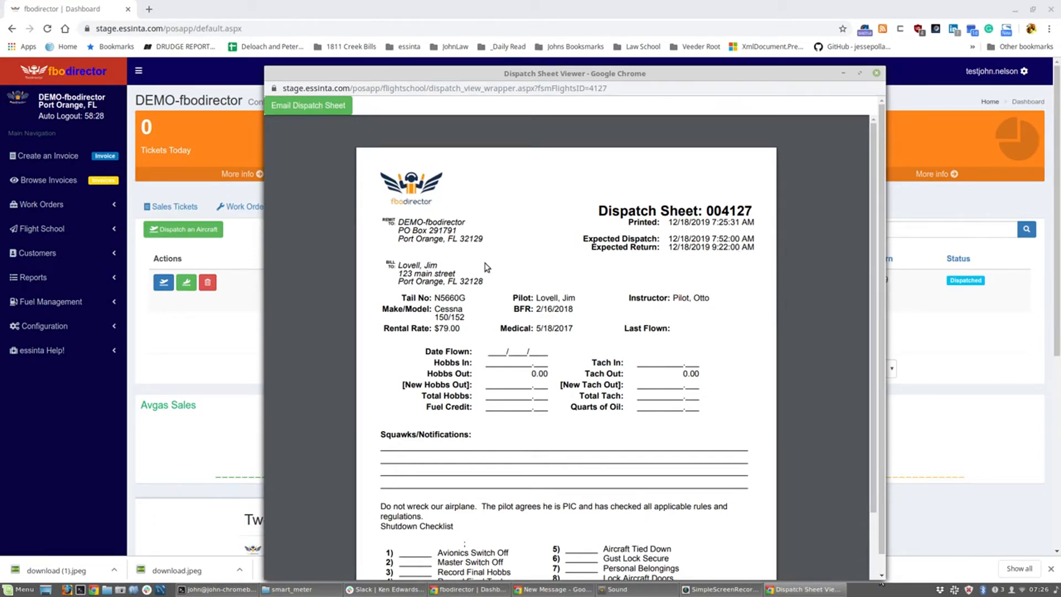
{"action": "scroll", "coordinate": [480, 275], "scroll_direction": "down", "scroll_amount": 2}
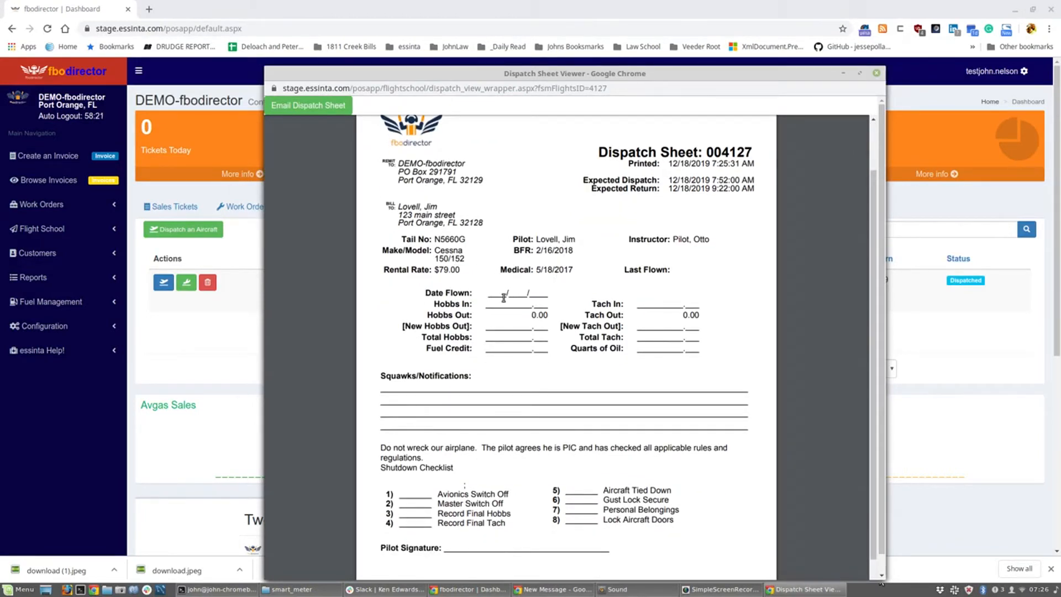
{"action": "scroll", "coordinate": [509, 299], "scroll_direction": "down", "scroll_amount": 2}
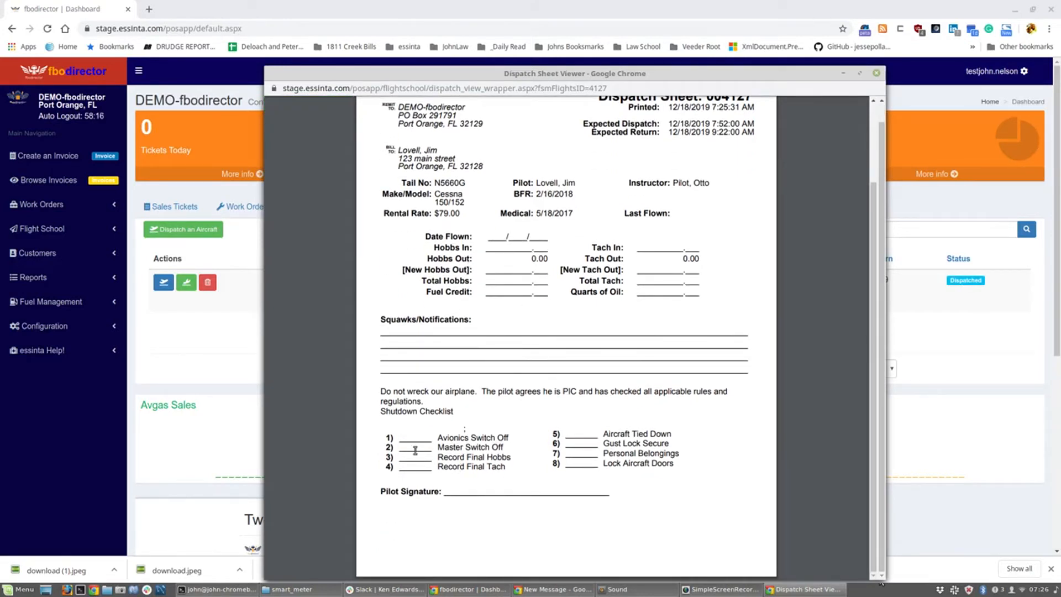
{"action": "scroll", "coordinate": [674, 445], "scroll_direction": "up", "scroll_amount": 3}
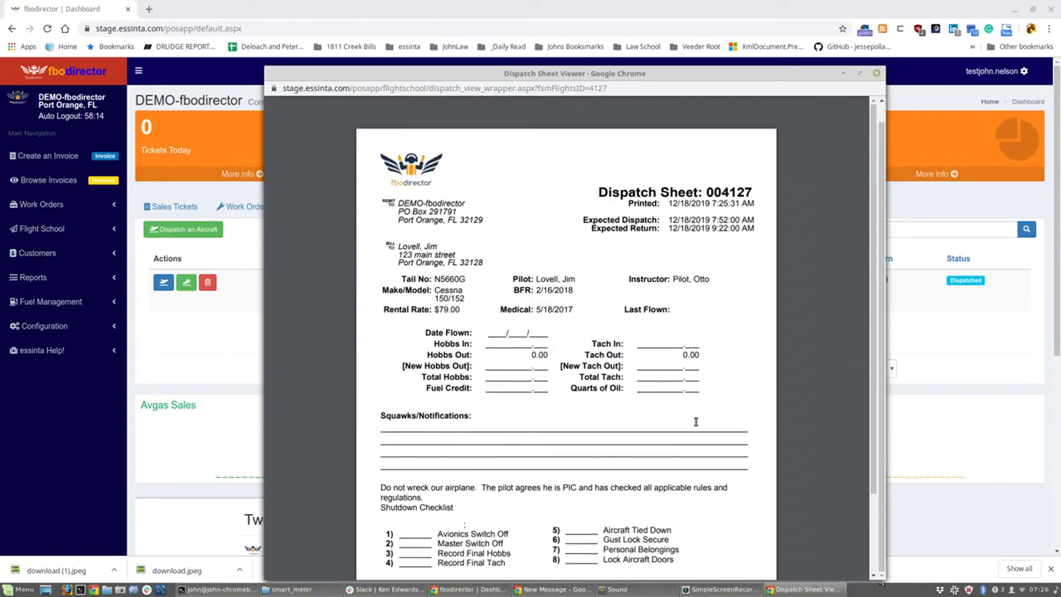
{"action": "left_click", "coordinate": [876, 74]}
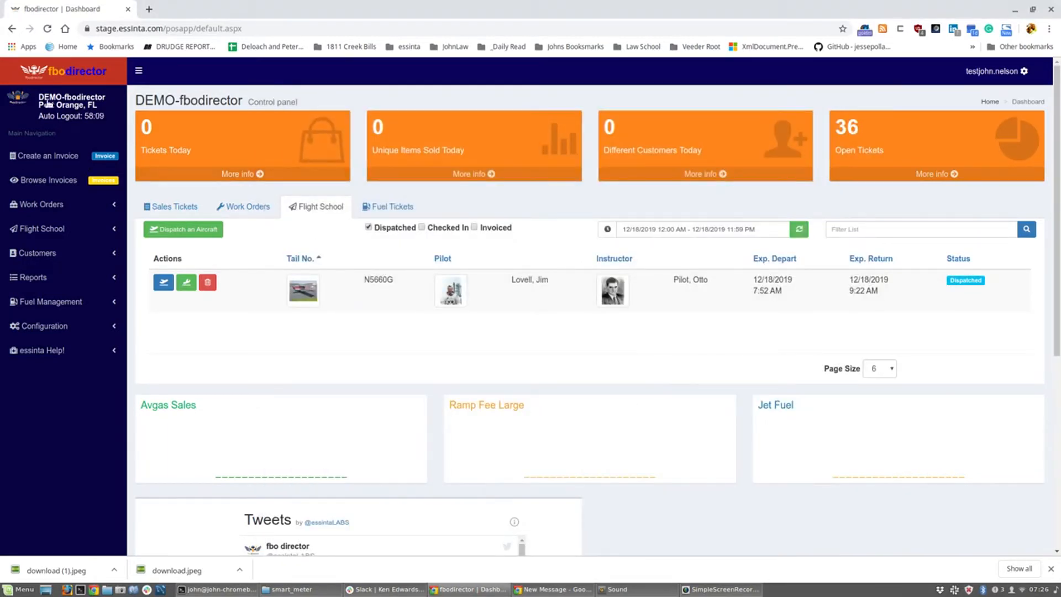
- Return to the Flight School flights on the dashboard and open the check-in form for the dispatched N5660G
{"action": "left_click", "coordinate": [165, 206]}
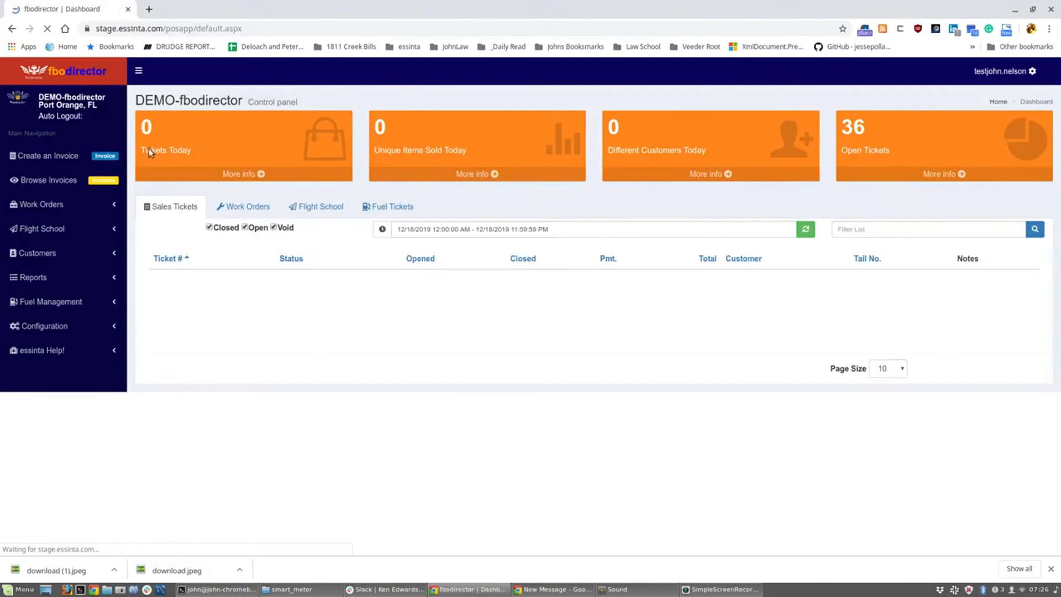
{"action": "left_click", "coordinate": [315, 209]}
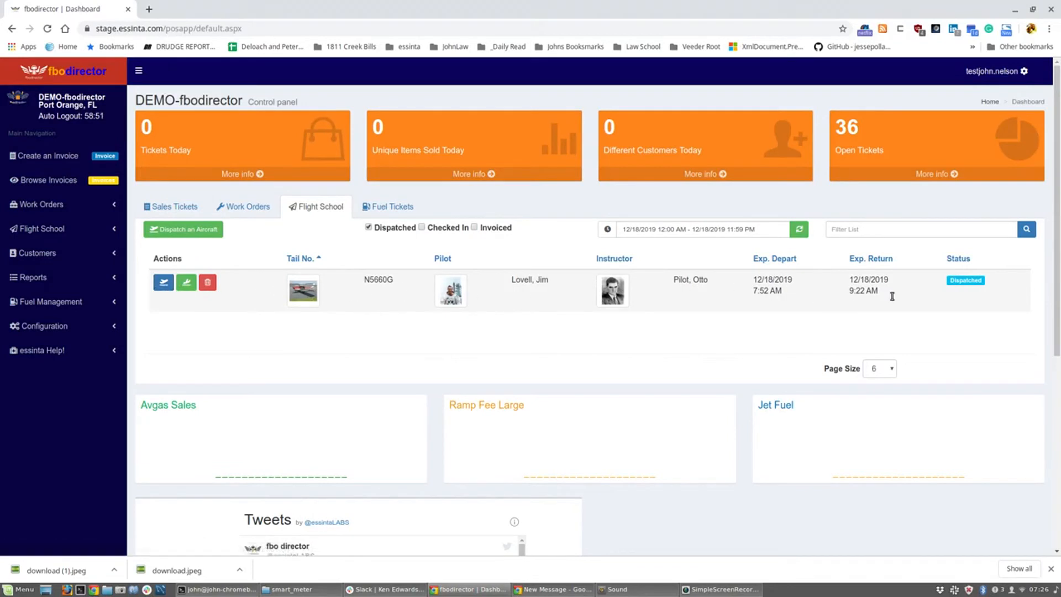
{"action": "left_click", "coordinate": [188, 285]}
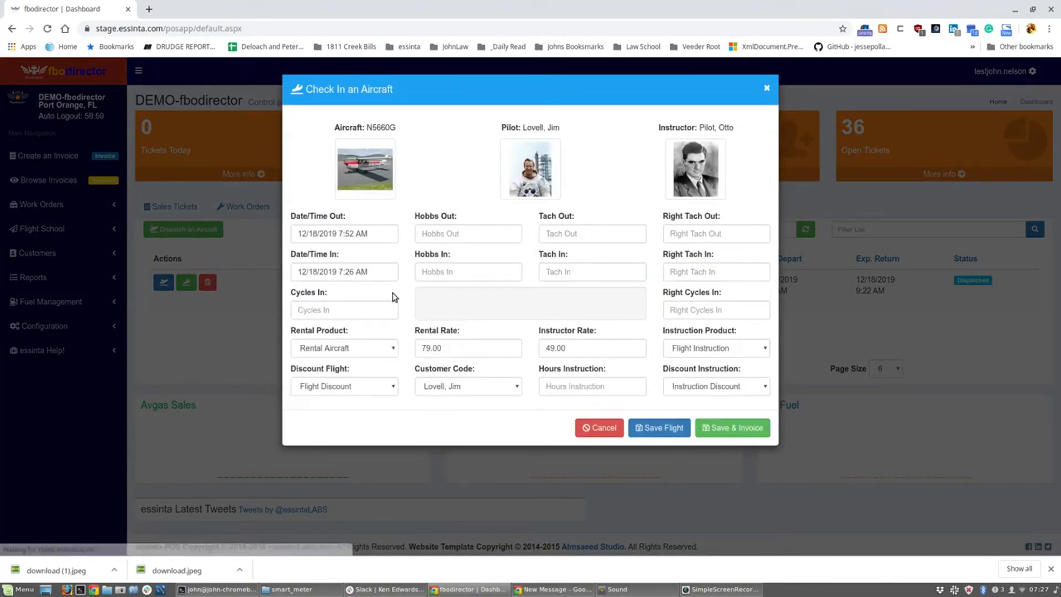
{"action": "left_click_drag", "start_coordinate": [316, 90], "coordinate": [393, 91]}
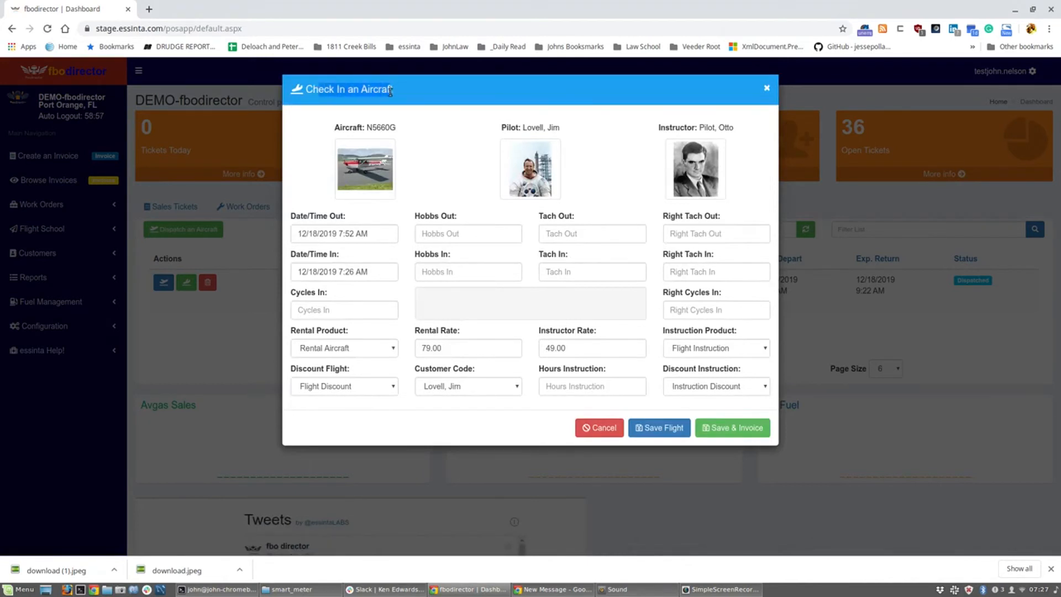
- Set both Hobbs In and Tach In to 2000 for the returning aircraft
{"action": "left_click", "coordinate": [473, 275]}
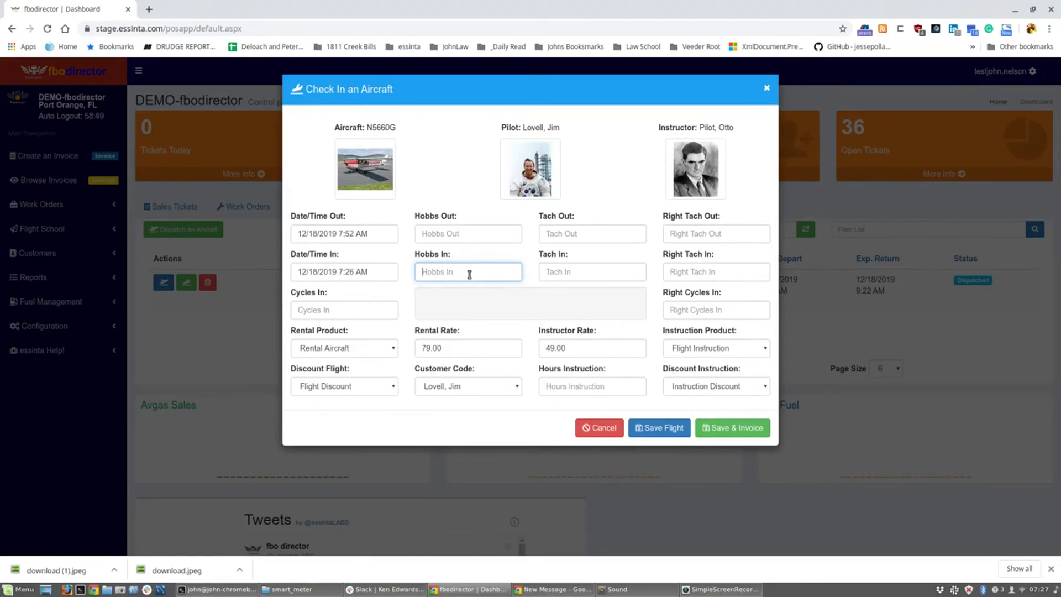
{"action": "type", "text": "2"}
{"action": "left_click", "coordinate": [589, 267]}
{"action": "type", "text": "2000"}
- Enter 2001.7 as Hobbs Out and 2002 as Tach Out in the check-in form
{"action": "left_click", "coordinate": [483, 242]}
{"action": "type", "text": "20"}
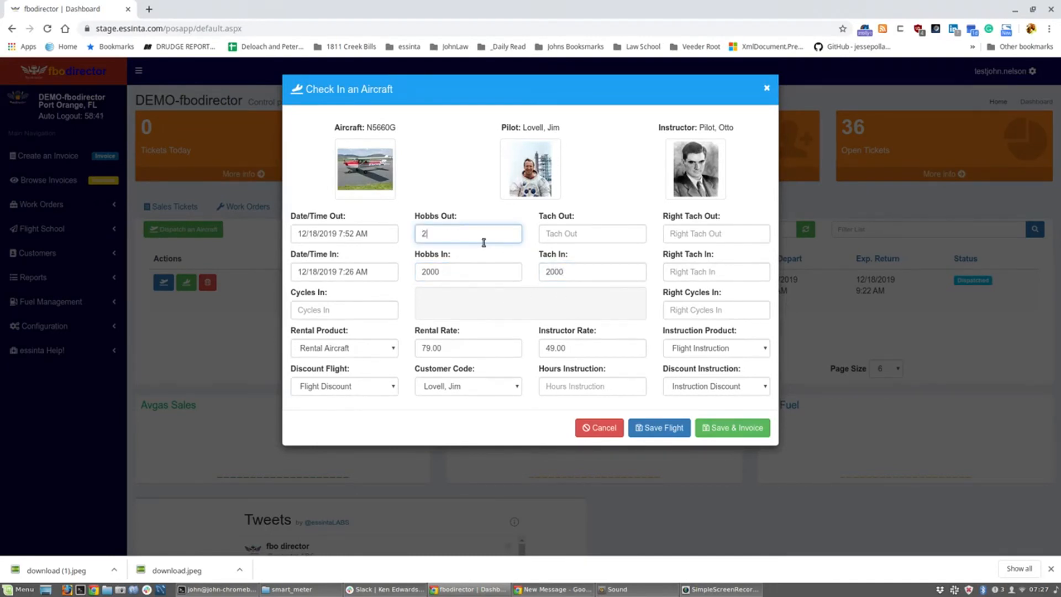
{"action": "type", "text": "01"}
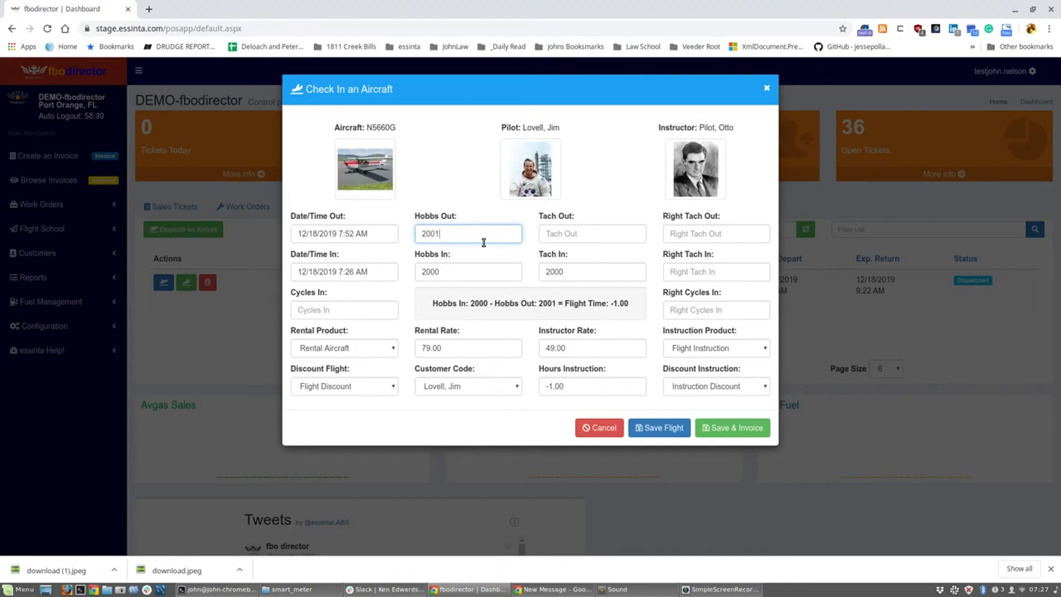
{"action": "type", "text": ".7"}
{"action": "key", "text": "Tab"}
{"action": "type", "text": "2002"}
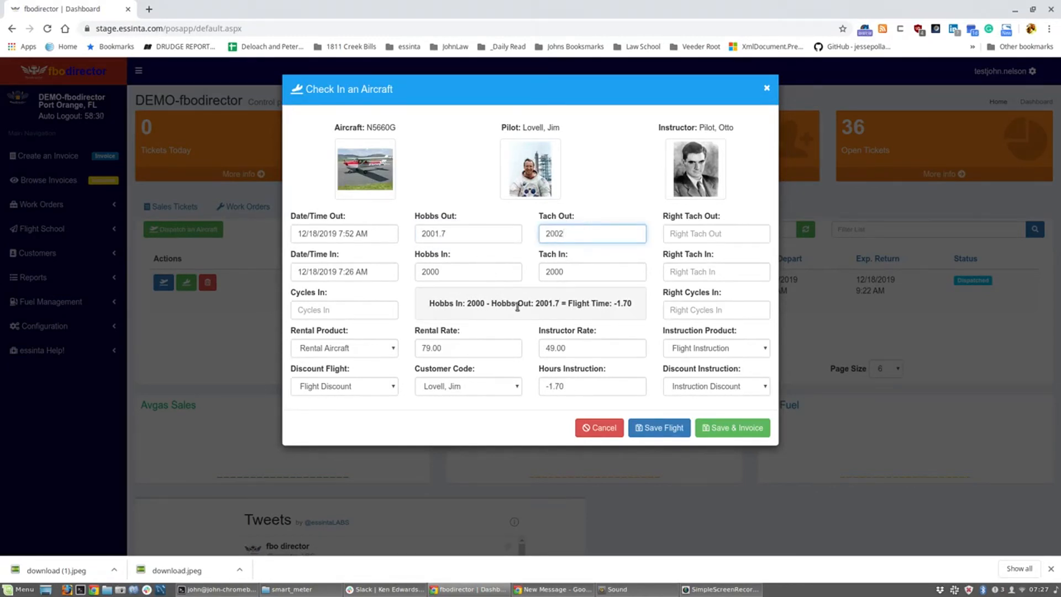
- Replace the Hobbs Out reading with 2000
{"action": "left_click", "coordinate": [469, 272]}
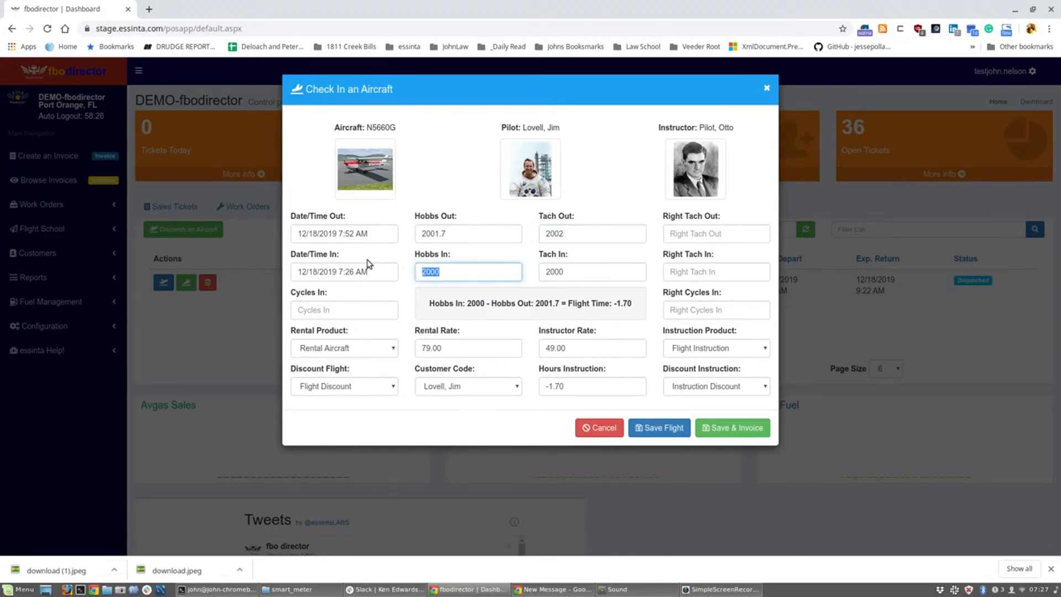
{"action": "left_click", "coordinate": [415, 230]}
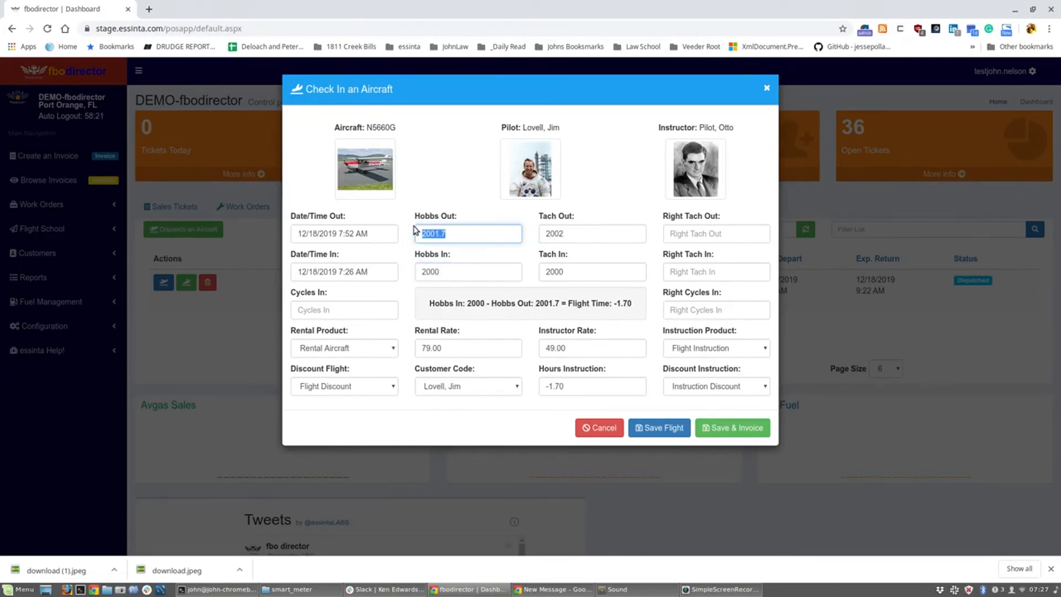
{"action": "type", "text": "2000"}
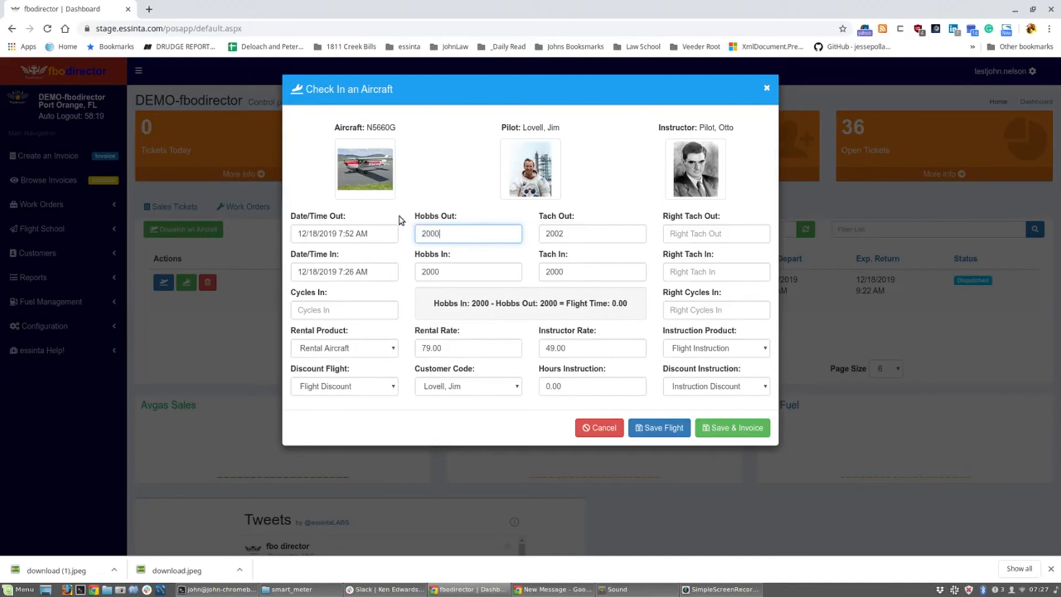
- Correct the check-in readings to 2001.7 for Hobbs In, 2002 for Tach In and 2000 for Tach Out
{"action": "left_click", "coordinate": [479, 273]}
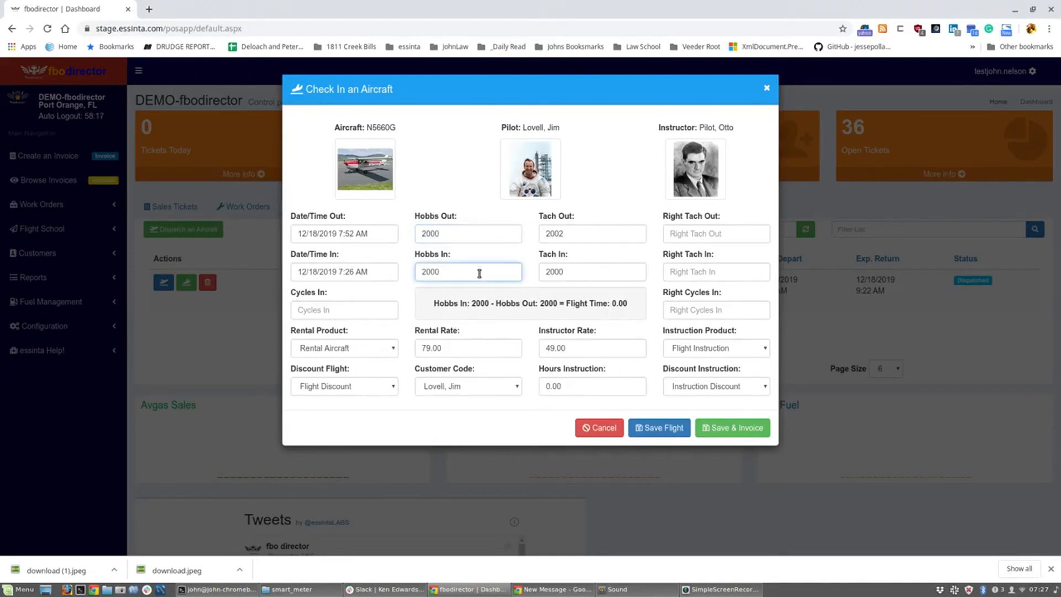
{"action": "key", "text": "BackSpace"}
{"action": "type", "text": "1.7"}
{"action": "double_click", "coordinate": [563, 272]}
{"action": "type", "text": "2"}
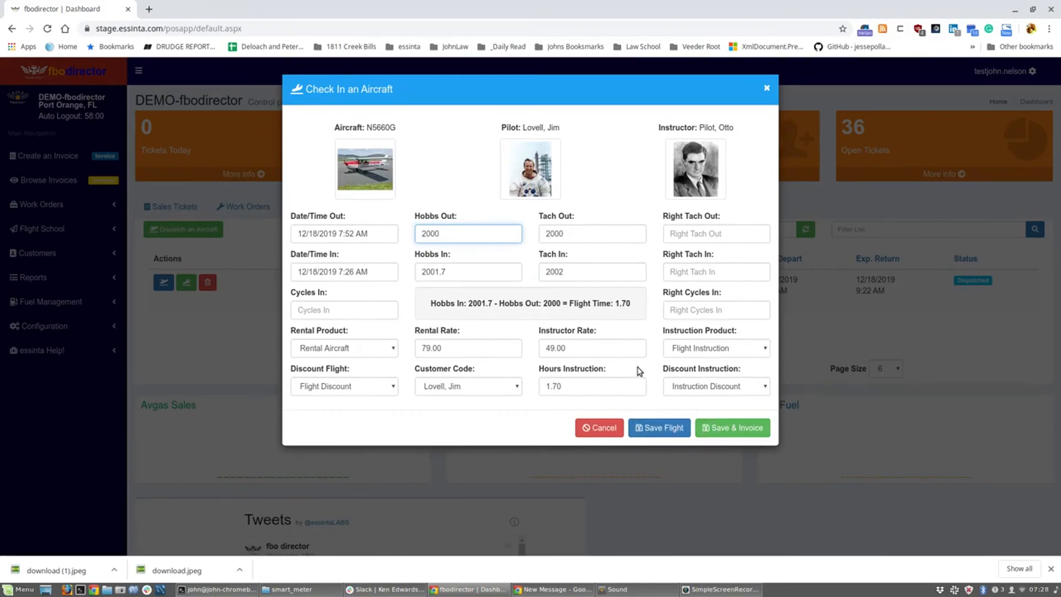
- Set the instruction hours to 2.2 and save the check-in with an invoice
{"action": "left_click", "coordinate": [607, 386]}
{"action": "left_click_drag", "start_coordinate": [580, 387], "coordinate": [504, 386]}
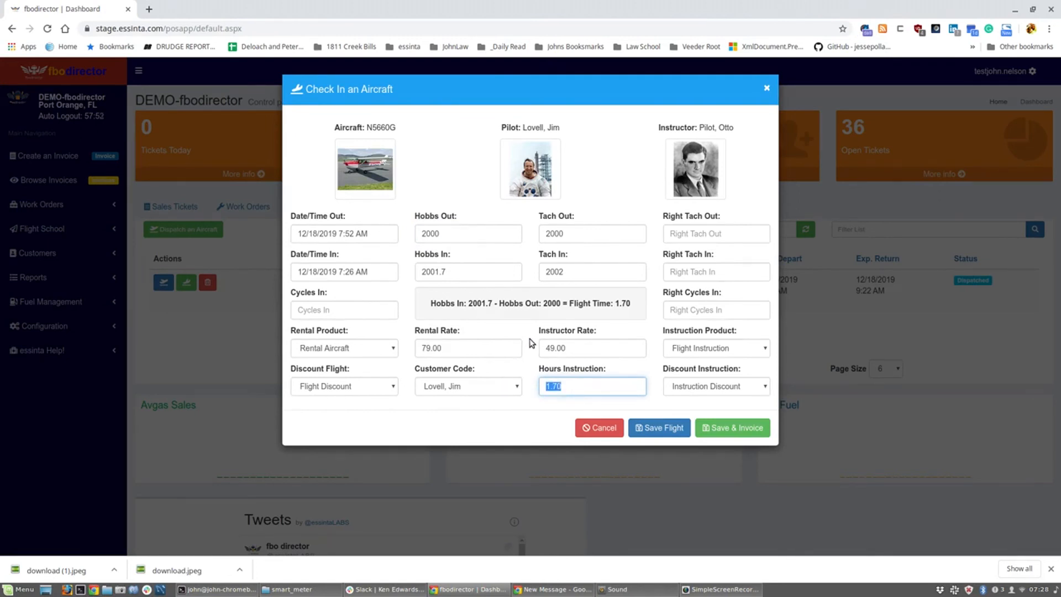
{"action": "type", "text": "2.2"}
{"action": "left_click", "coordinate": [735, 430]}
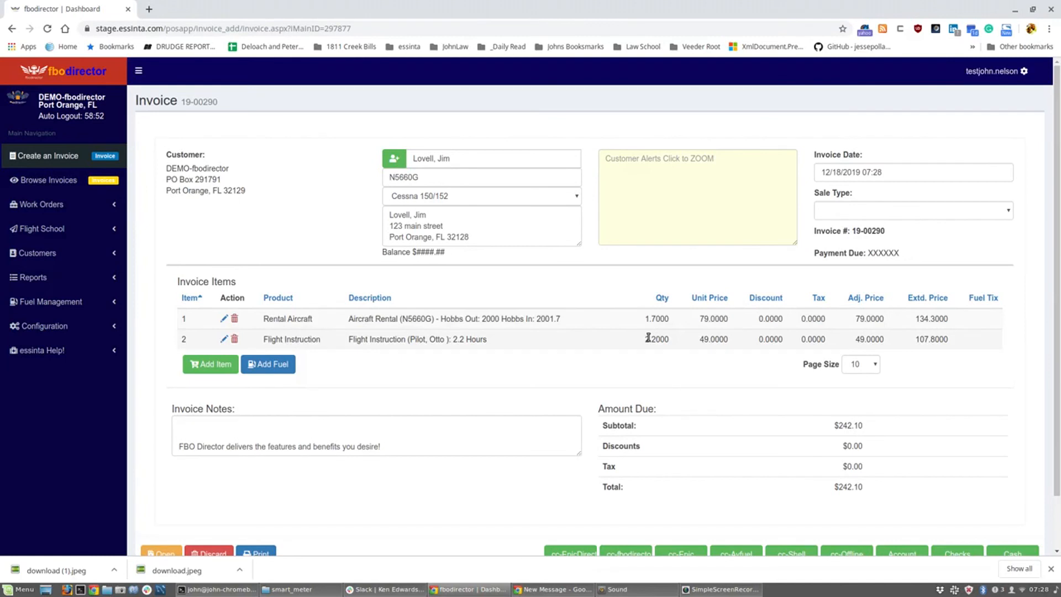
- Choose account payment for the flight invoice and save it with the operator's initials
{"action": "scroll", "coordinate": [644, 347], "scroll_direction": "down", "scroll_amount": 2}
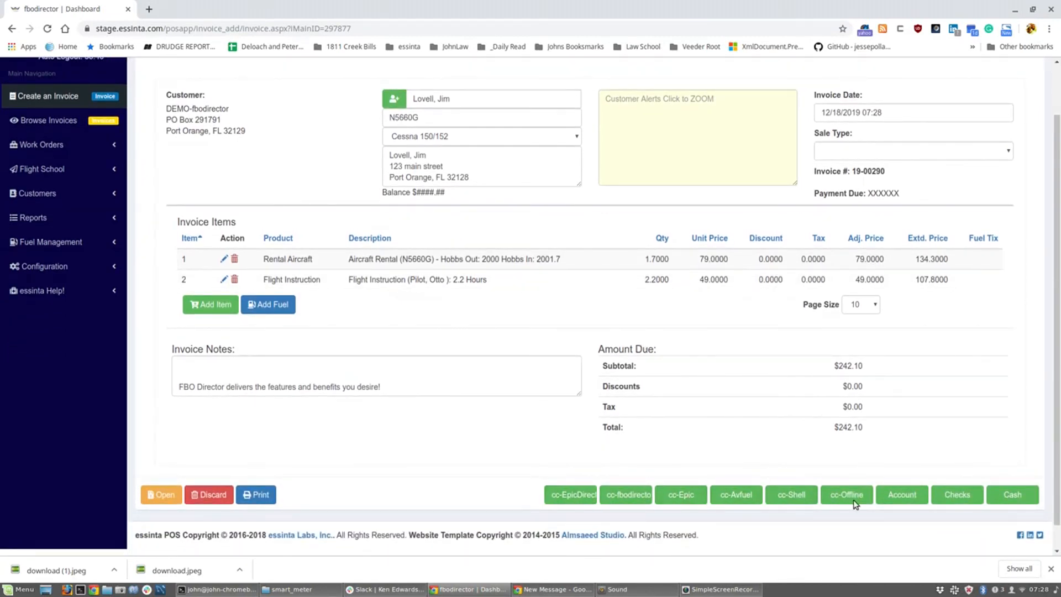
{"action": "left_click", "coordinate": [906, 495]}
{"action": "type", "text": "jn"}
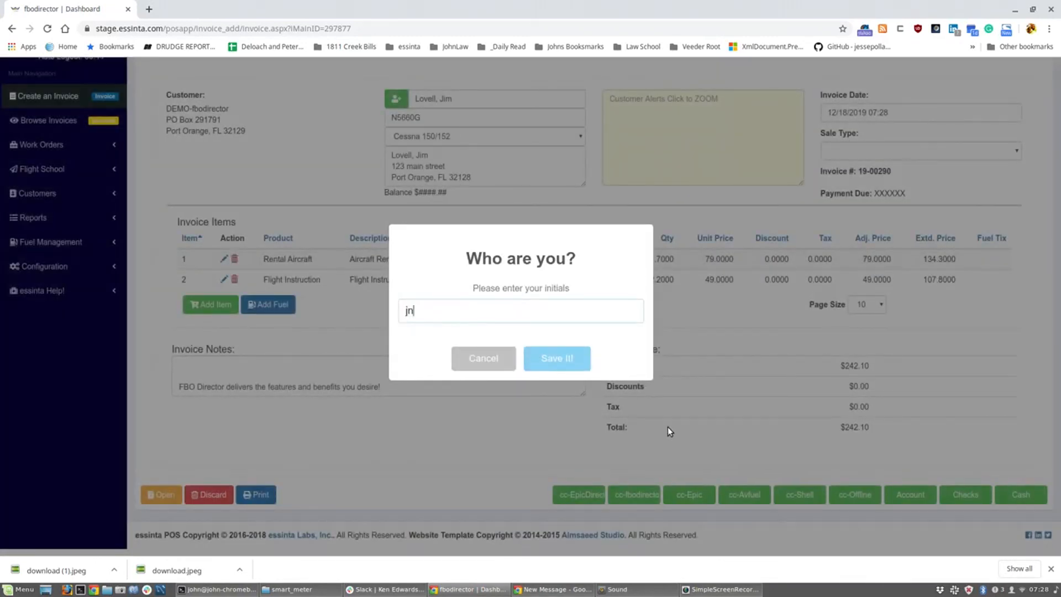
{"action": "left_click", "coordinate": [566, 369]}
- Submit the account payment and generate the printable ticket, closing its preview window
{"action": "left_click", "coordinate": [514, 142]}
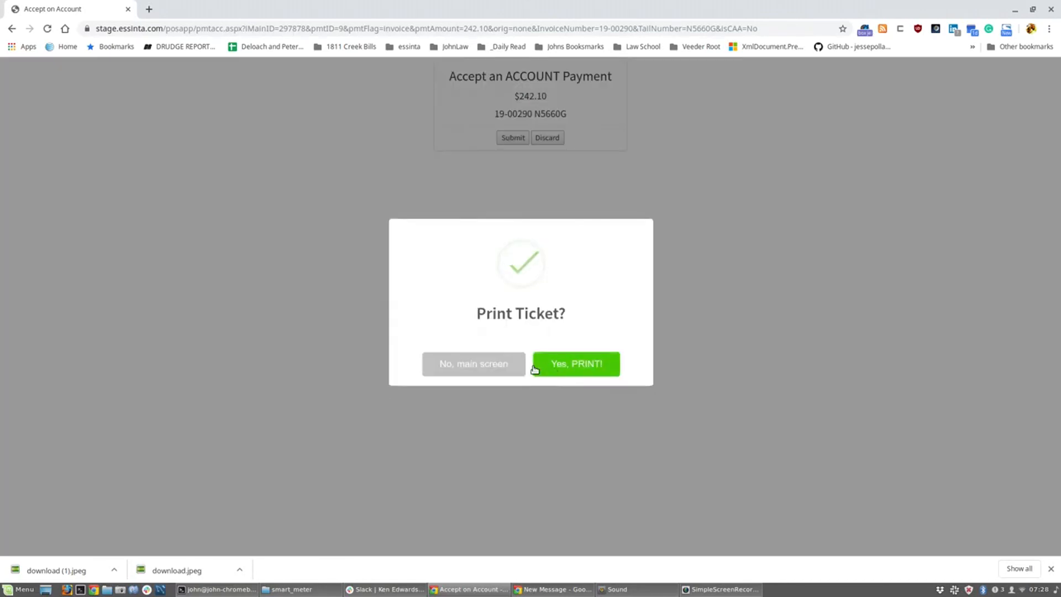
{"action": "left_click", "coordinate": [597, 360]}
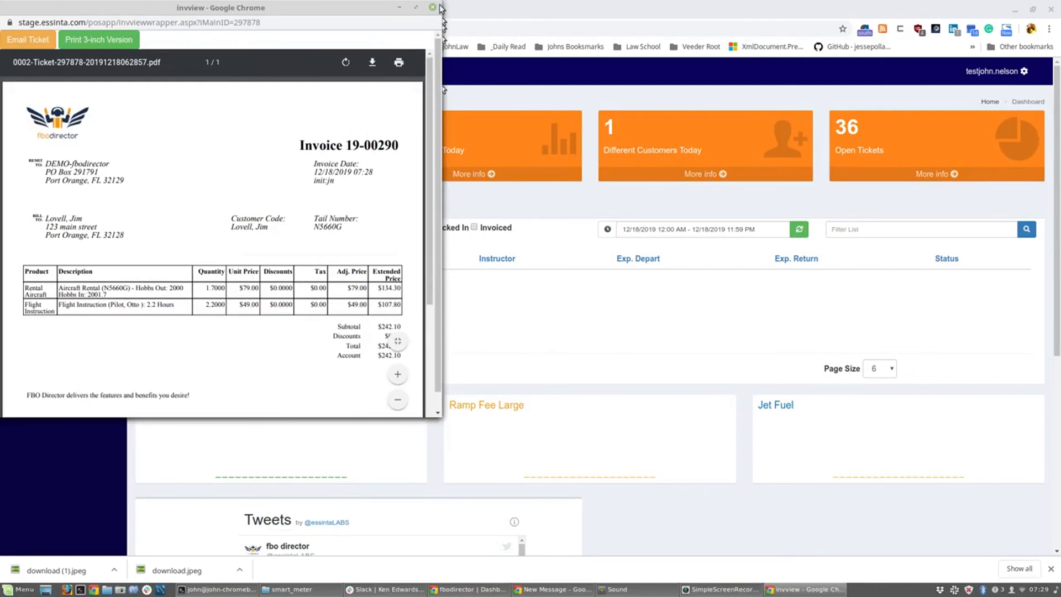
{"action": "left_click", "coordinate": [432, 7]}
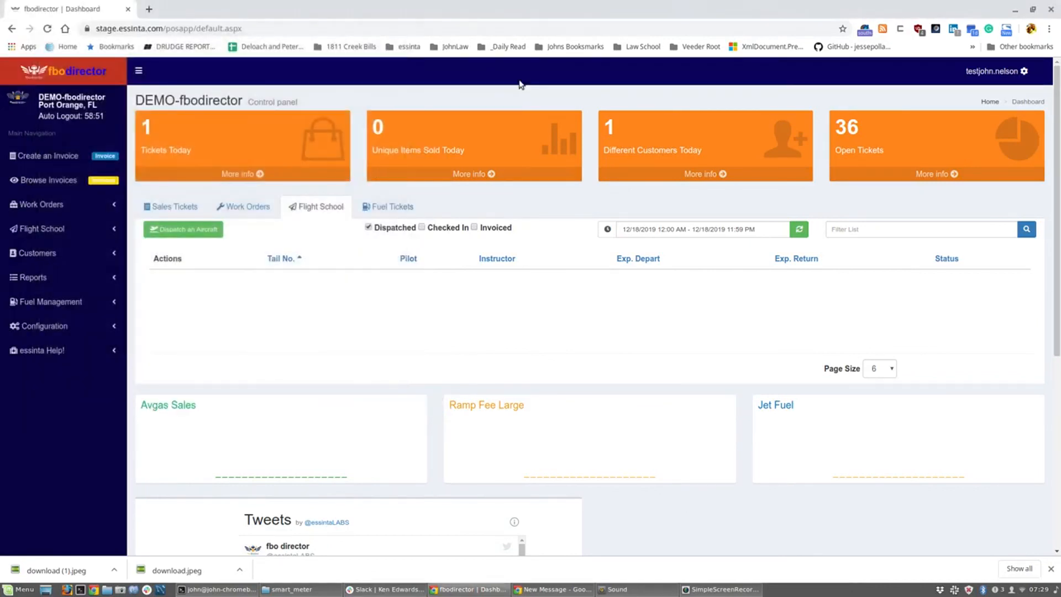